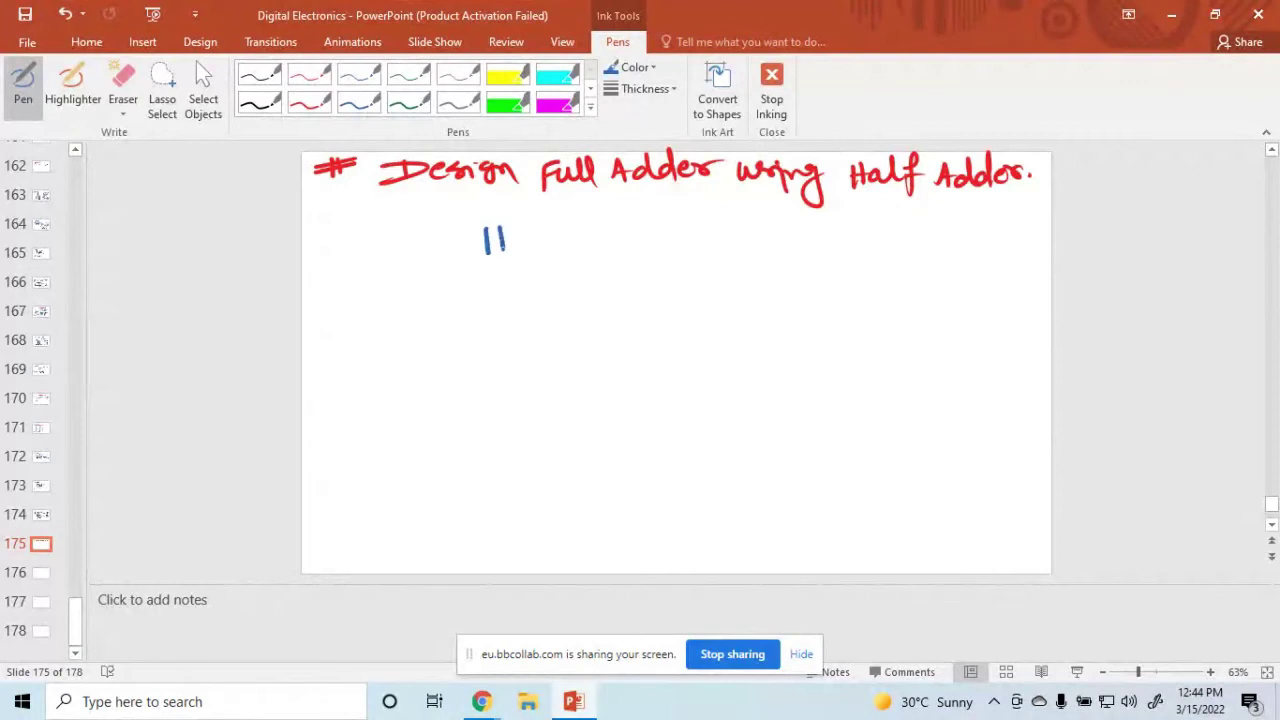
- Ink the boxed equation H.A. + H.A. = F.A. in blue
click(514, 245)
click(545, 241)
drag(463, 213, 468, 265)
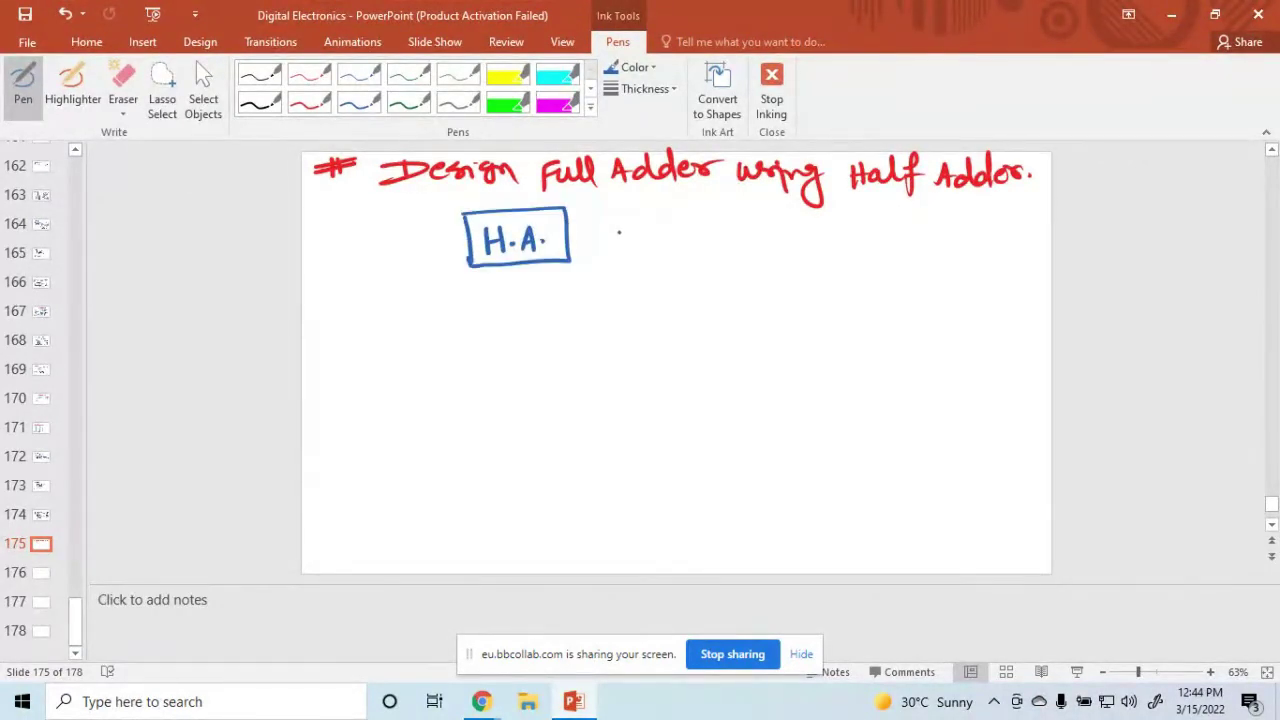
mouse_move(616, 223)
mouse_down()
mouse_move(616, 247)
mouse_move(610, 237)
mouse_move(636, 236)
mouse_move(684, 251)
mouse_move(782, 214)
mouse_move(789, 256)
mouse_move(692, 258)
mouse_move(704, 250)
mouse_up()
drag(704, 240, 748, 250)
mouse_move(737, 240)
mouse_down()
mouse_move(913, 226)
mouse_move(918, 251)
mouse_move(854, 268)
mouse_up()
click(760, 238)
mouse_move(850, 215)
mouse_down()
mouse_move(939, 212)
mouse_move(950, 262)
mouse_move(855, 265)
mouse_up()
click(928, 241)
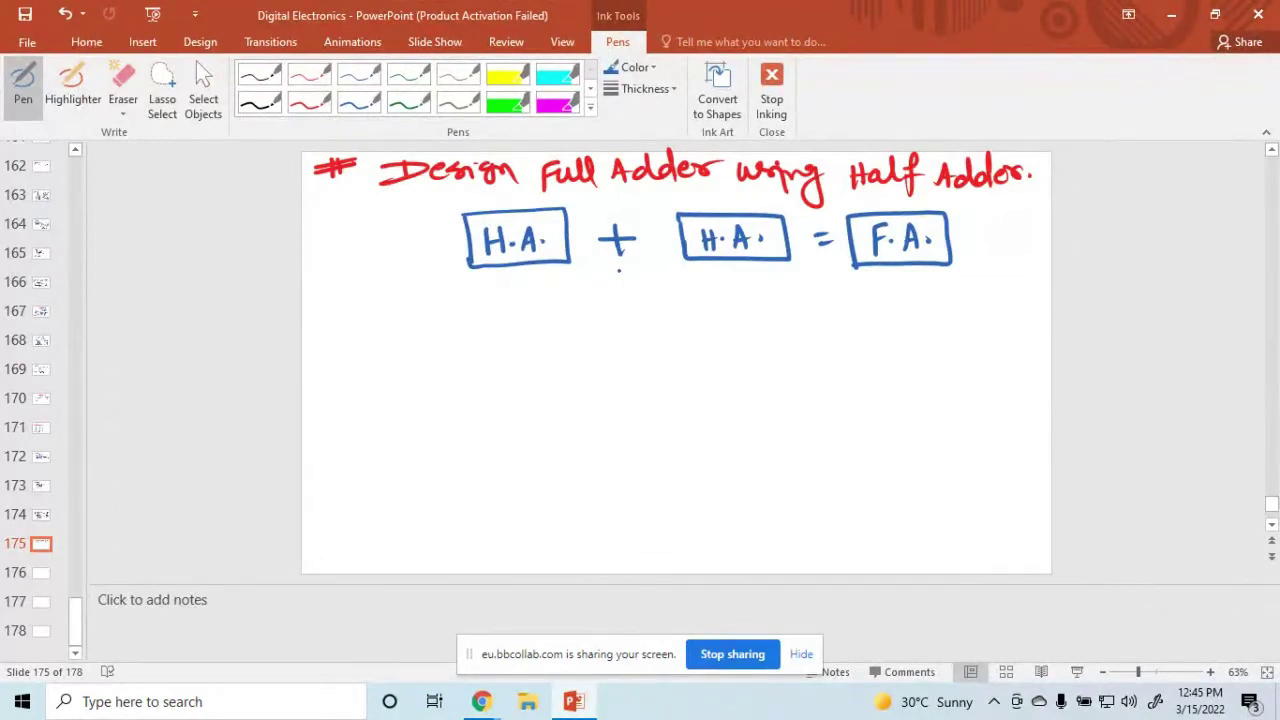
- Draw an arrow down from the plus sign pointing to OR
drag(621, 270, 640, 316)
mouse_move(640, 289)
mouse_down()
mouse_move(652, 298)
mouse_move(642, 304)
mouse_up()
drag(644, 302, 661, 316)
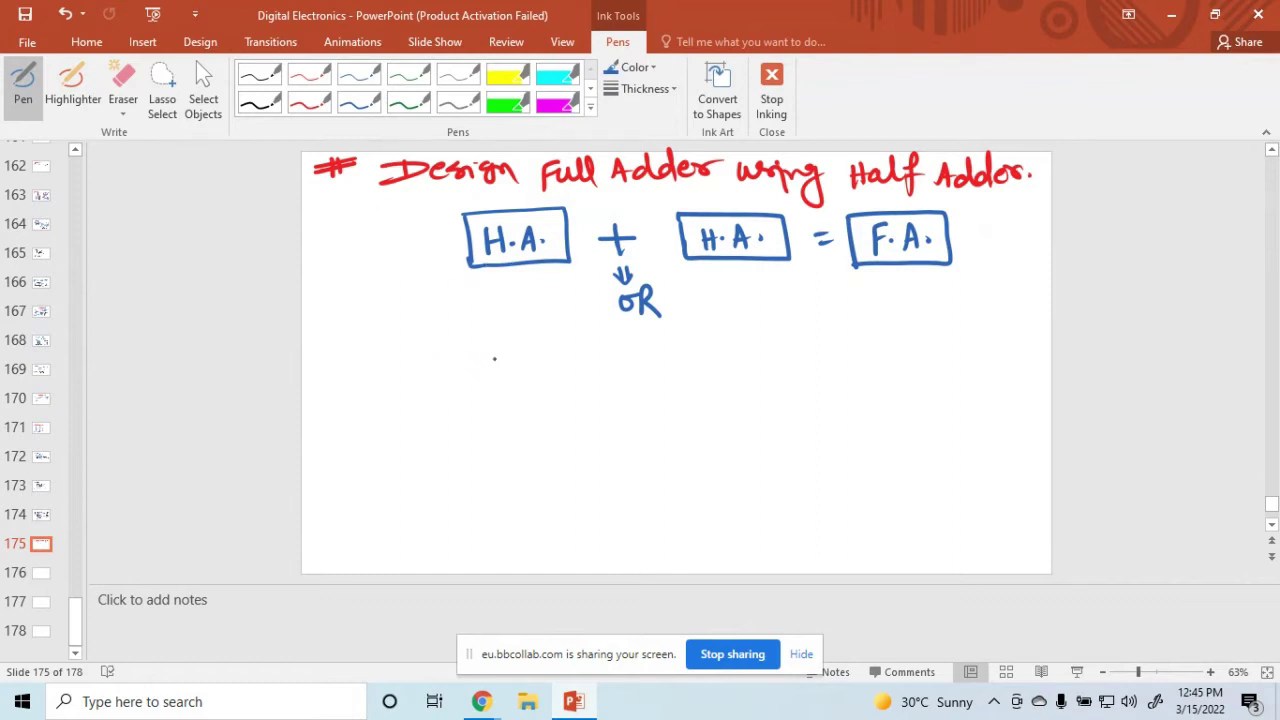
- Draw an XOR gate with its wires and an AND gate below it
drag(486, 358, 491, 393)
mouse_move(503, 362)
mouse_down()
mouse_move(500, 399)
mouse_move(519, 354)
mouse_move(573, 370)
mouse_up()
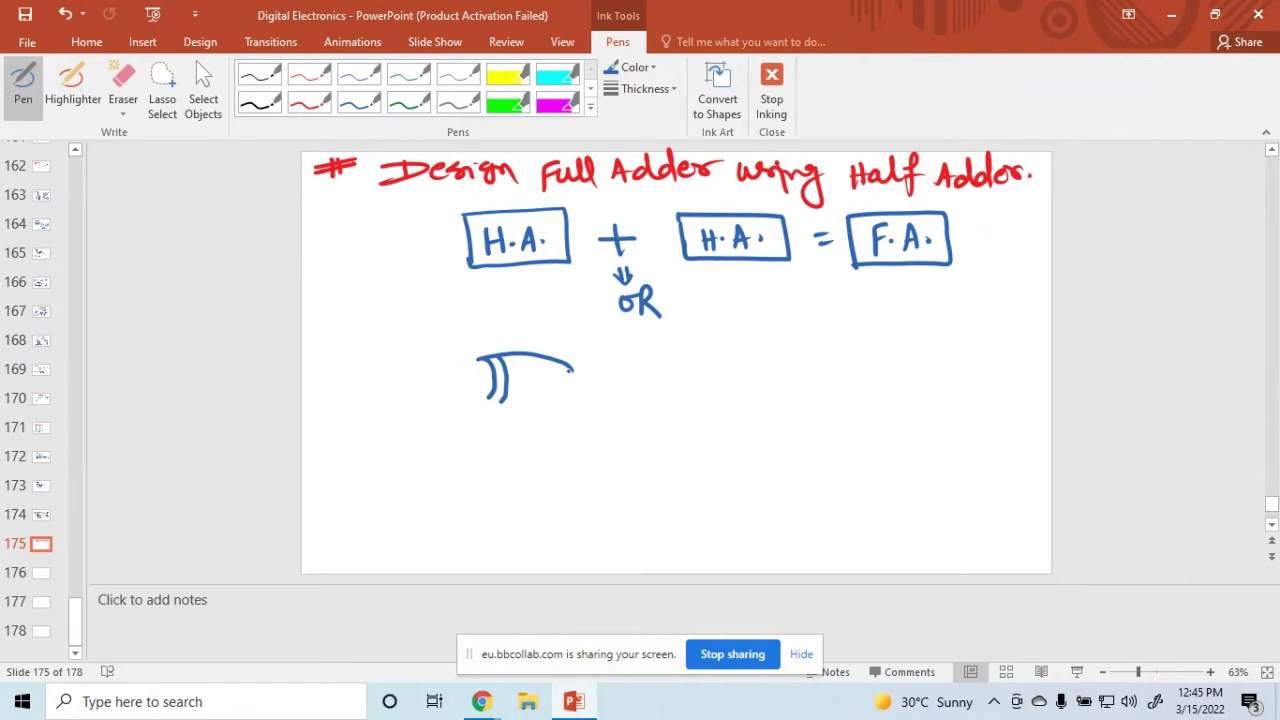
drag(573, 371, 488, 403)
drag(365, 371, 495, 367)
drag(368, 399, 495, 393)
drag(572, 370, 631, 370)
mouse_move(500, 443)
mouse_down()
mouse_move(505, 484)
mouse_move(543, 442)
mouse_move(562, 470)
mouse_move(506, 482)
mouse_up()
- Wire inputs A and B into both gates with junction dots and add the AND output
click(448, 369)
mouse_move(448, 370)
mouse_down()
mouse_move(454, 457)
mouse_move(500, 460)
mouse_up()
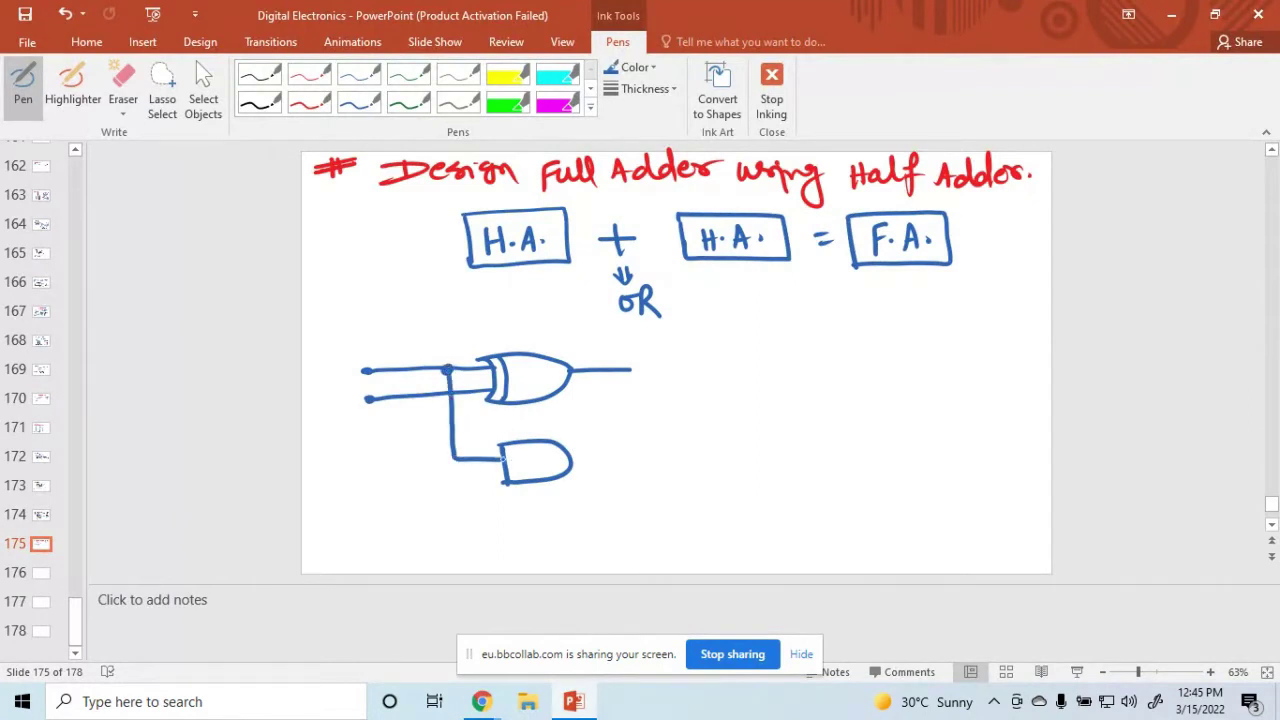
mouse_move(420, 398)
mouse_down()
mouse_move(425, 471)
mouse_move(505, 475)
mouse_up()
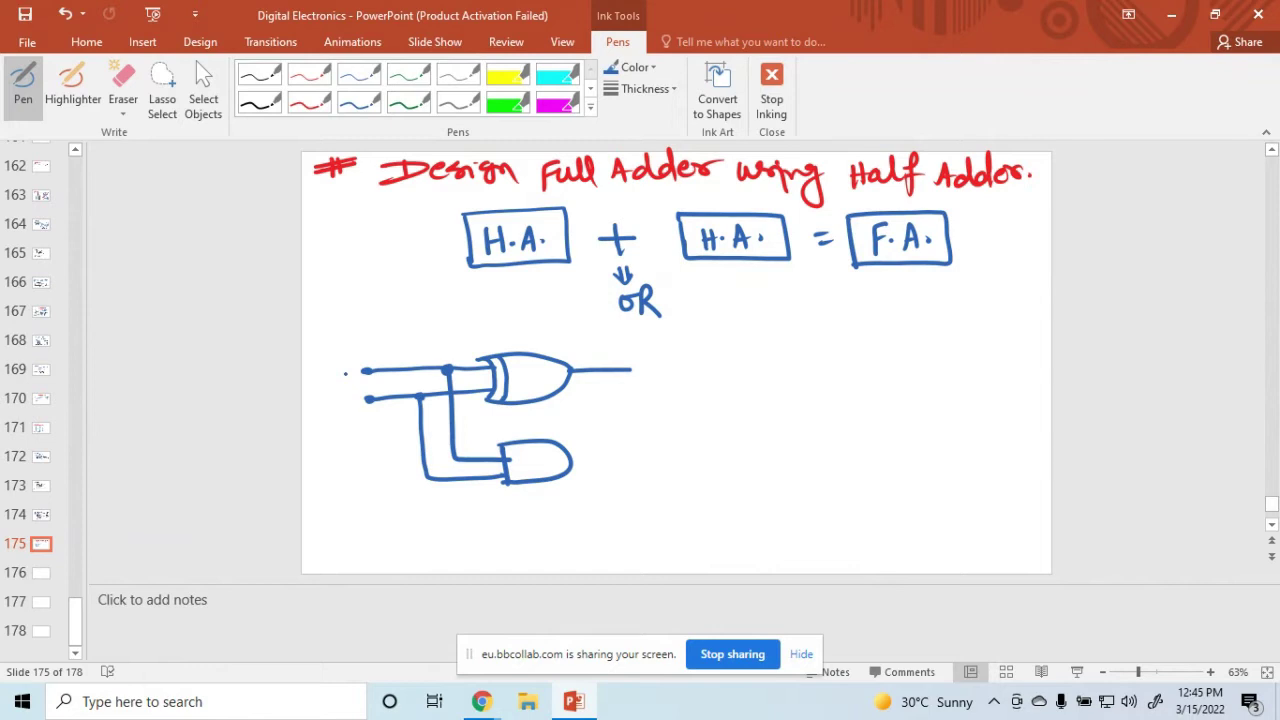
drag(343, 381, 357, 380)
drag(345, 372, 356, 371)
drag(342, 390, 342, 411)
drag(342, 390, 343, 411)
drag(572, 459, 636, 458)
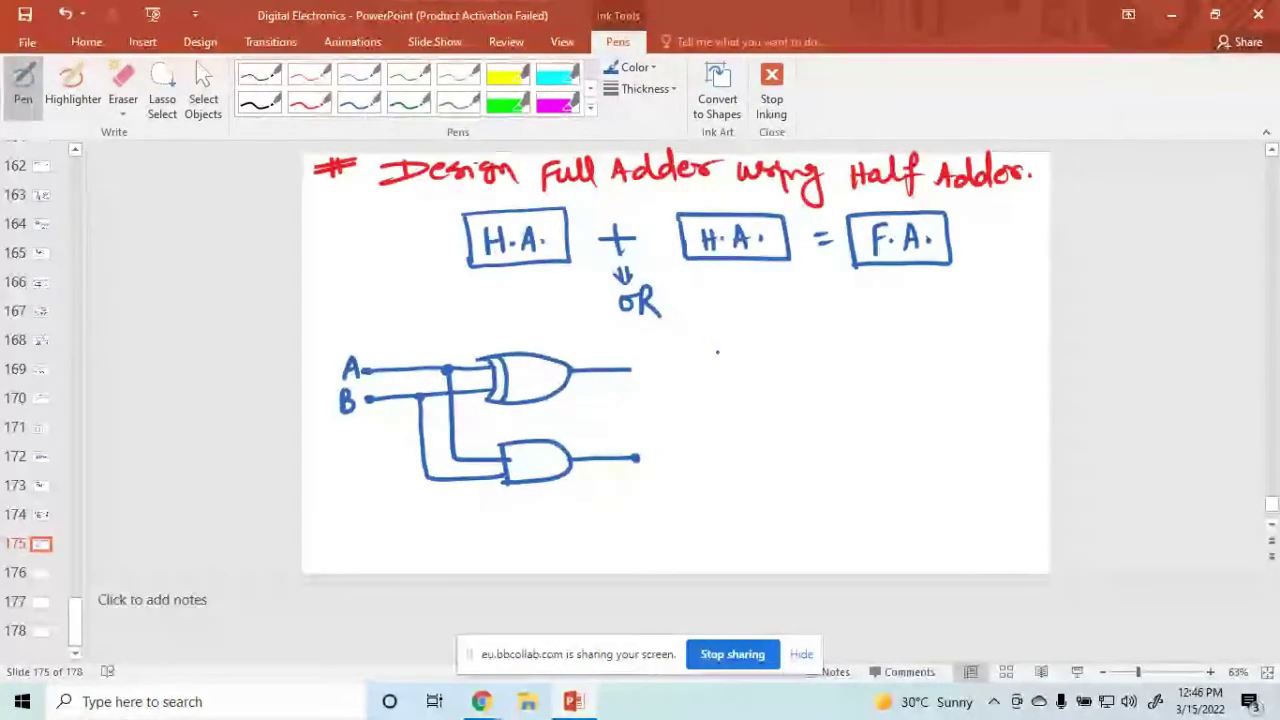
drag(712, 349, 738, 396)
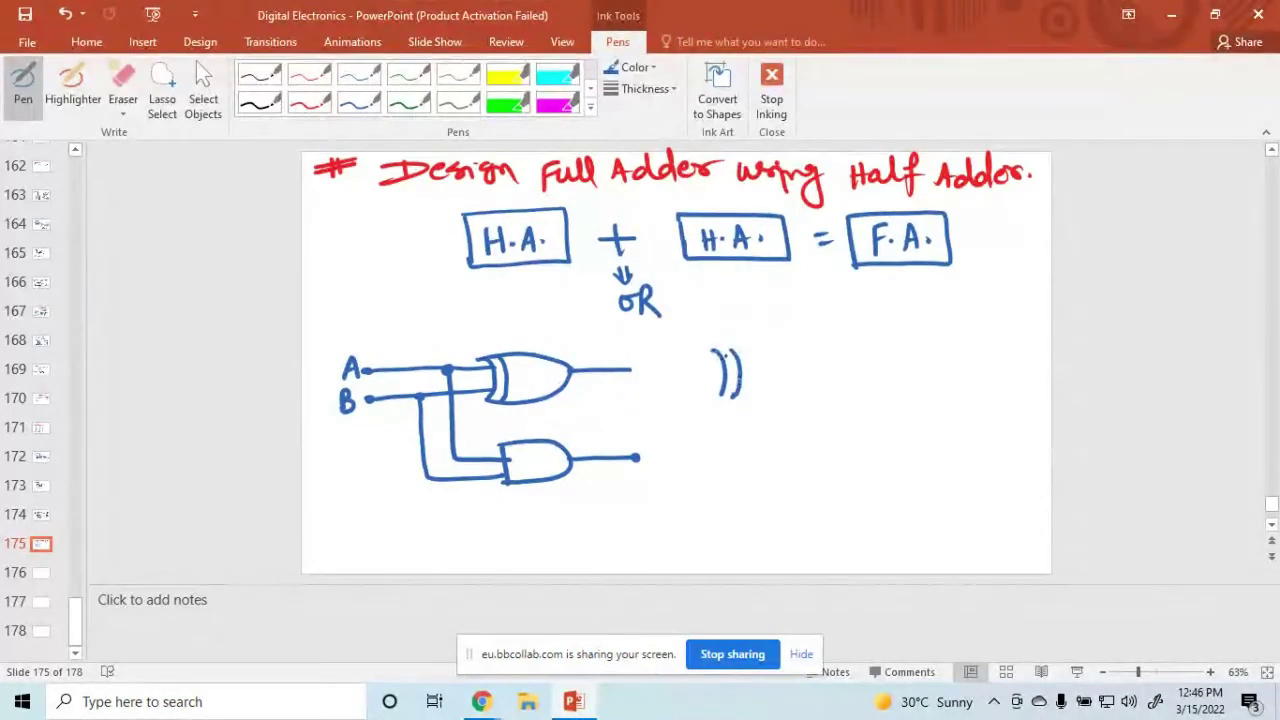
- Draw a second XOR and AND gate with output wires, fed by the first XOR's output
mouse_move(712, 349)
mouse_down()
mouse_move(784, 346)
mouse_move(818, 366)
mouse_up()
mouse_move(720, 396)
mouse_down()
mouse_move(814, 383)
mouse_move(818, 362)
mouse_up()
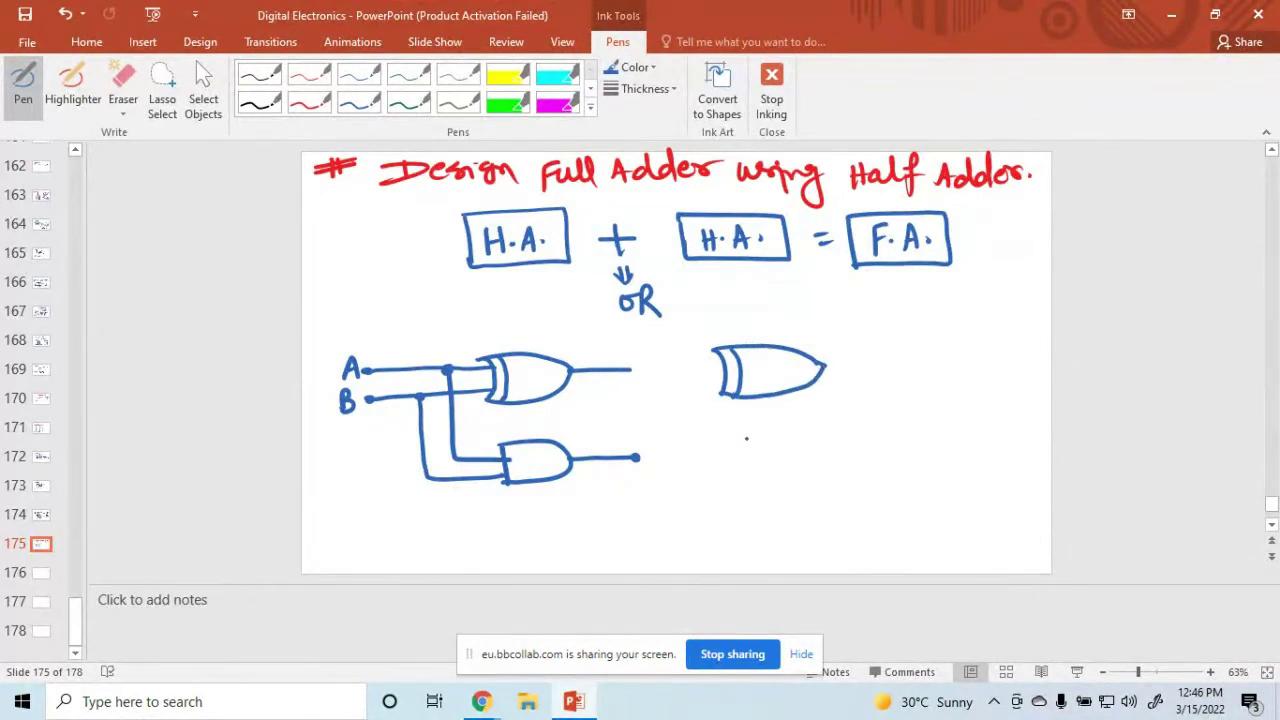
mouse_move(731, 438)
mouse_down()
mouse_move(734, 438)
mouse_move(815, 439)
mouse_move(804, 473)
mouse_move(737, 480)
mouse_up()
drag(823, 369, 879, 364)
drag(824, 454, 876, 448)
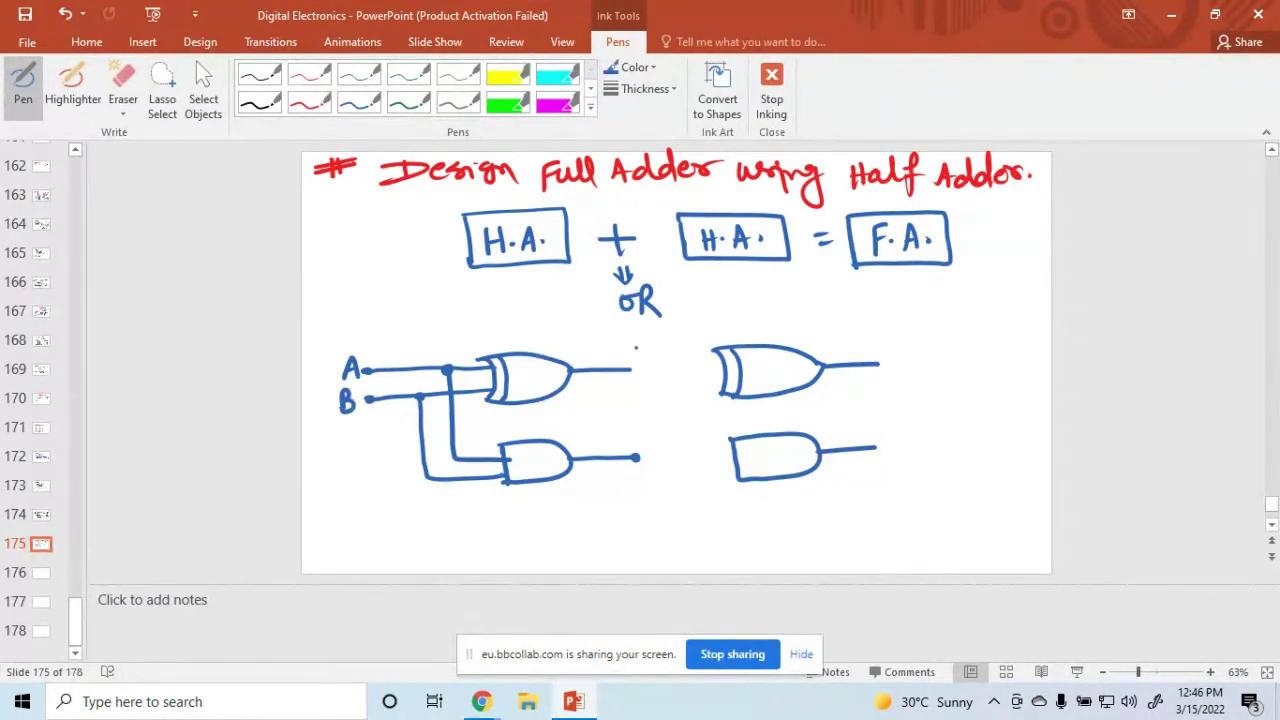
drag(630, 369, 718, 366)
drag(660, 368, 661, 367)
- Switch to black ink at 4½ pt and write input label C
click(262, 104)
click(645, 88)
click(671, 256)
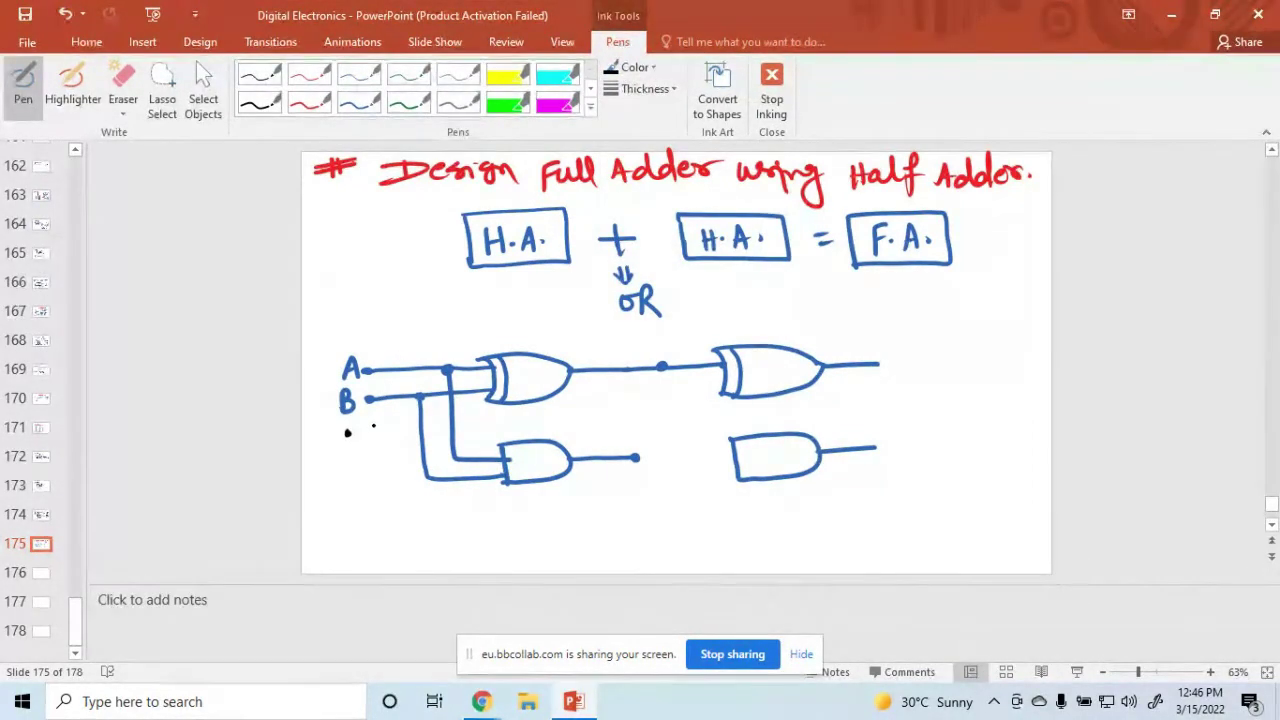
mouse_move(357, 430)
mouse_down()
mouse_move(360, 443)
mouse_move(406, 427)
mouse_move(680, 411)
mouse_move(684, 379)
mouse_move(727, 378)
mouse_up()
- Finish input C with a dot and label the first XOR output A⊕B
click(374, 430)
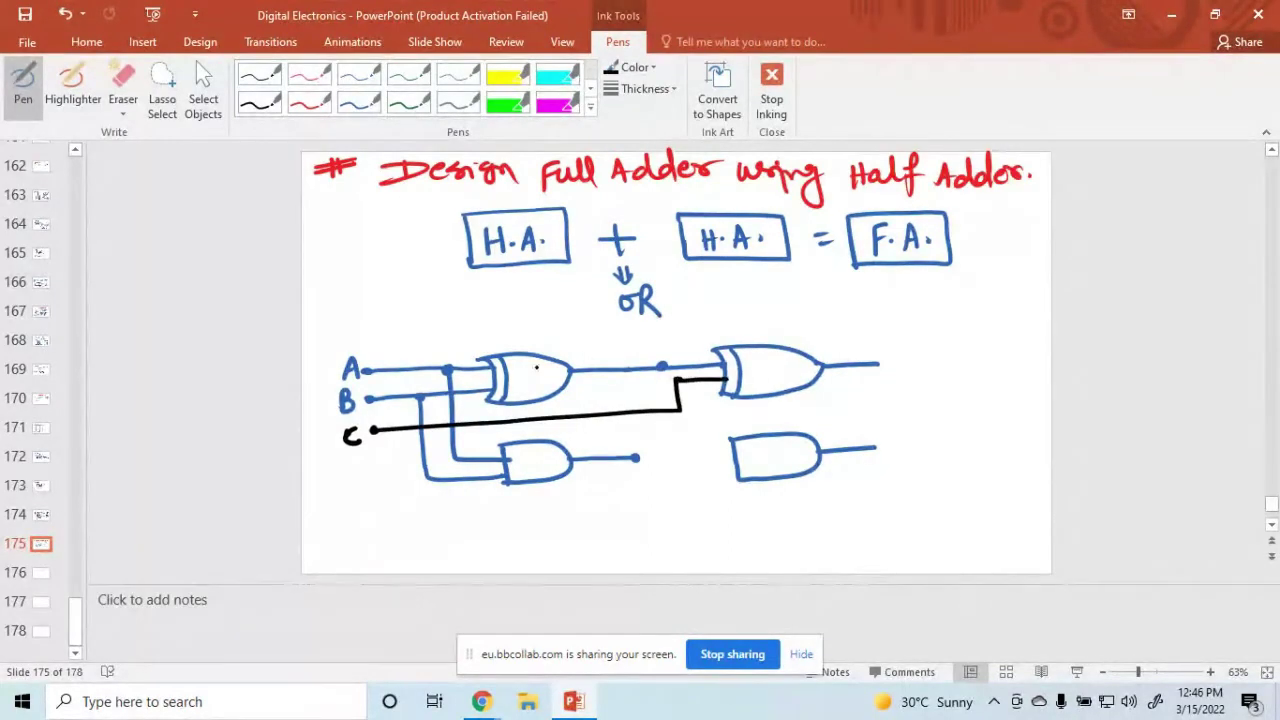
mouse_move(586, 362)
mouse_down()
mouse_move(592, 347)
mouse_move(597, 362)
mouse_up()
drag(588, 356, 604, 358)
drag(599, 352, 612, 346)
drag(618, 334, 618, 350)
- Label the second XOR output A⊕B⊕C and drop a wire to the second AND gate
drag(852, 355, 857, 338)
drag(857, 338, 862, 355)
mouse_move(854, 349)
mouse_down()
mouse_move(906, 346)
mouse_move(924, 334)
mouse_move(906, 336)
mouse_move(918, 320)
mouse_move(944, 336)
mouse_up()
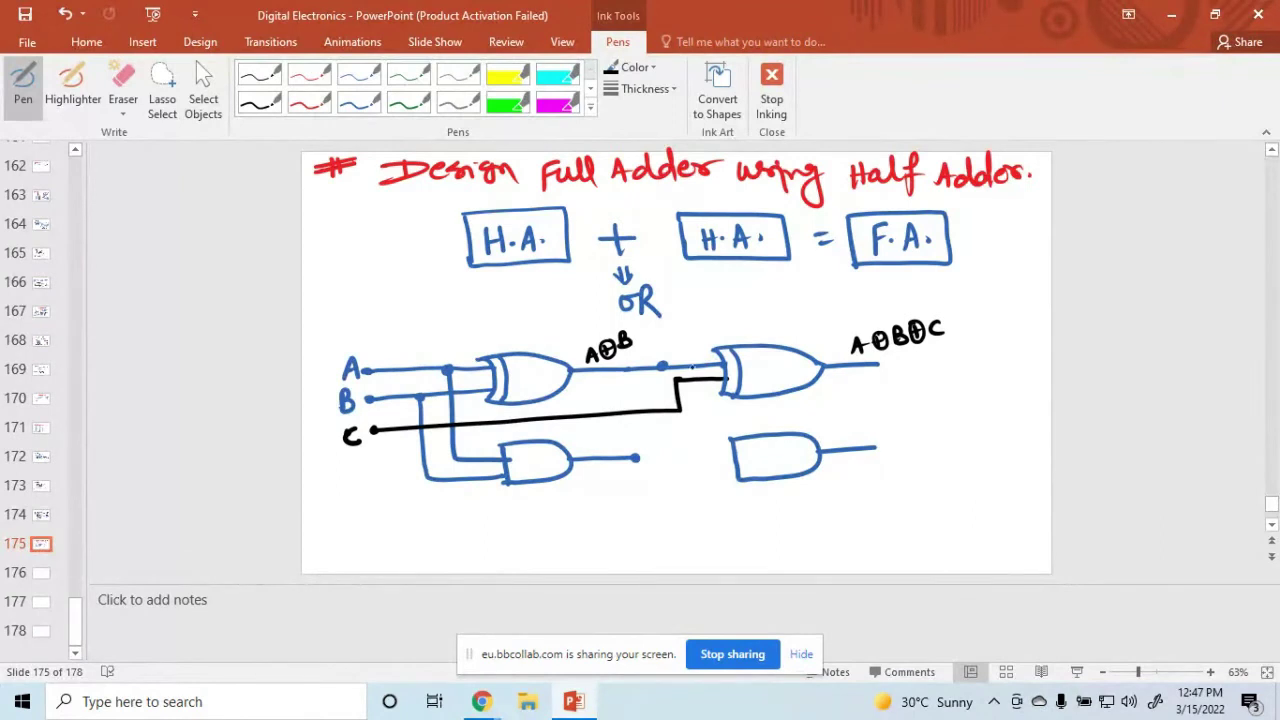
mouse_move(701, 365)
mouse_down()
mouse_move(705, 449)
mouse_move(737, 450)
mouse_up()
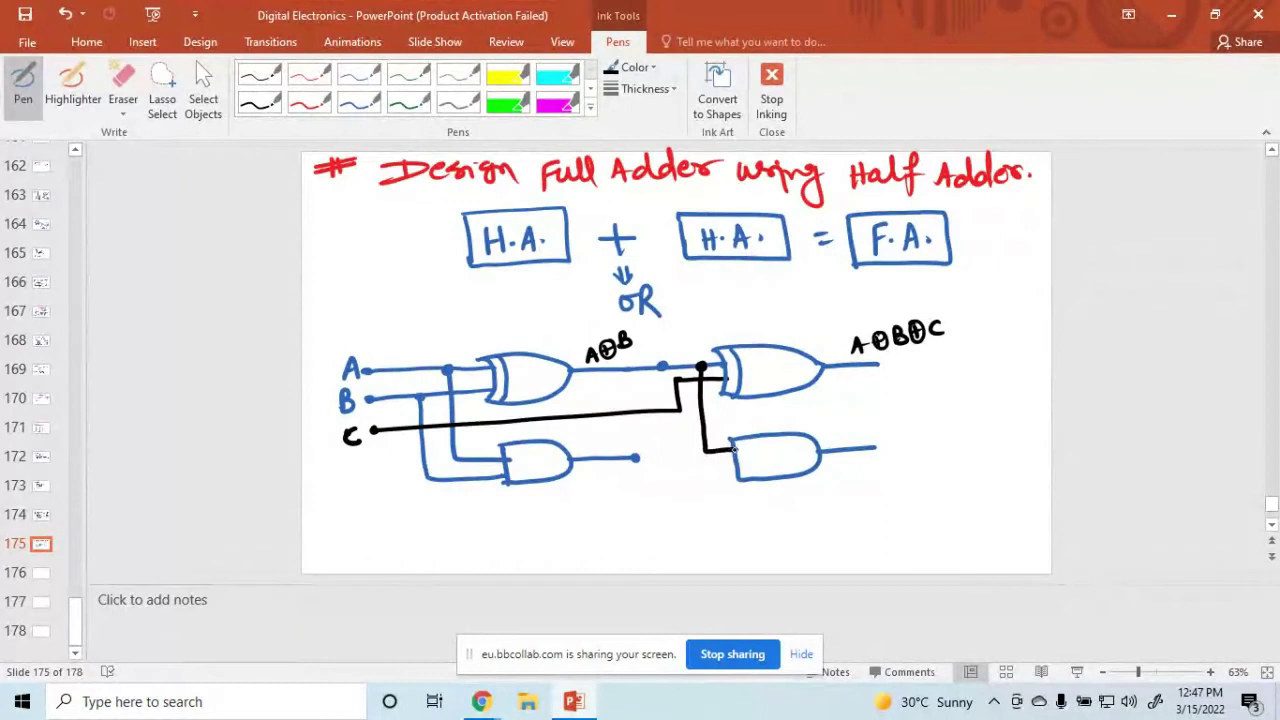
- Pick a thinner pen and wire input C into the second AND gate
click(636, 90)
click(688, 263)
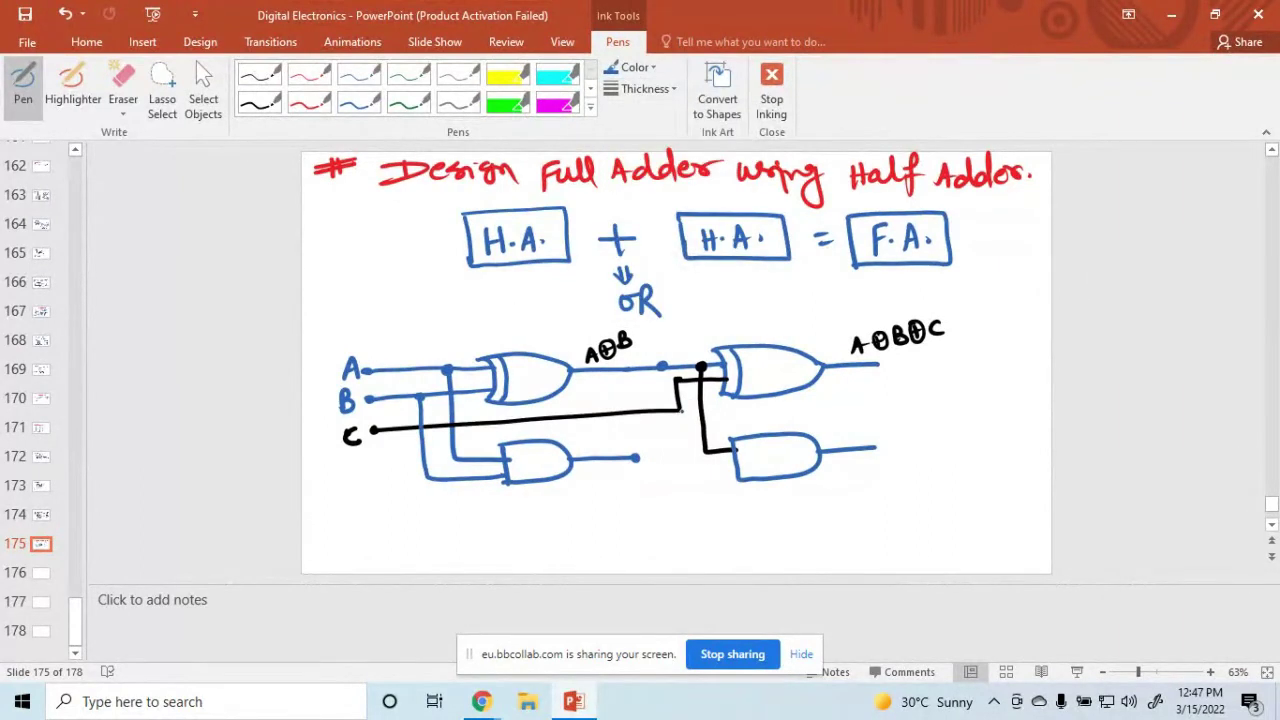
mouse_move(679, 409)
mouse_down()
mouse_move(682, 471)
mouse_move(728, 471)
mouse_up()
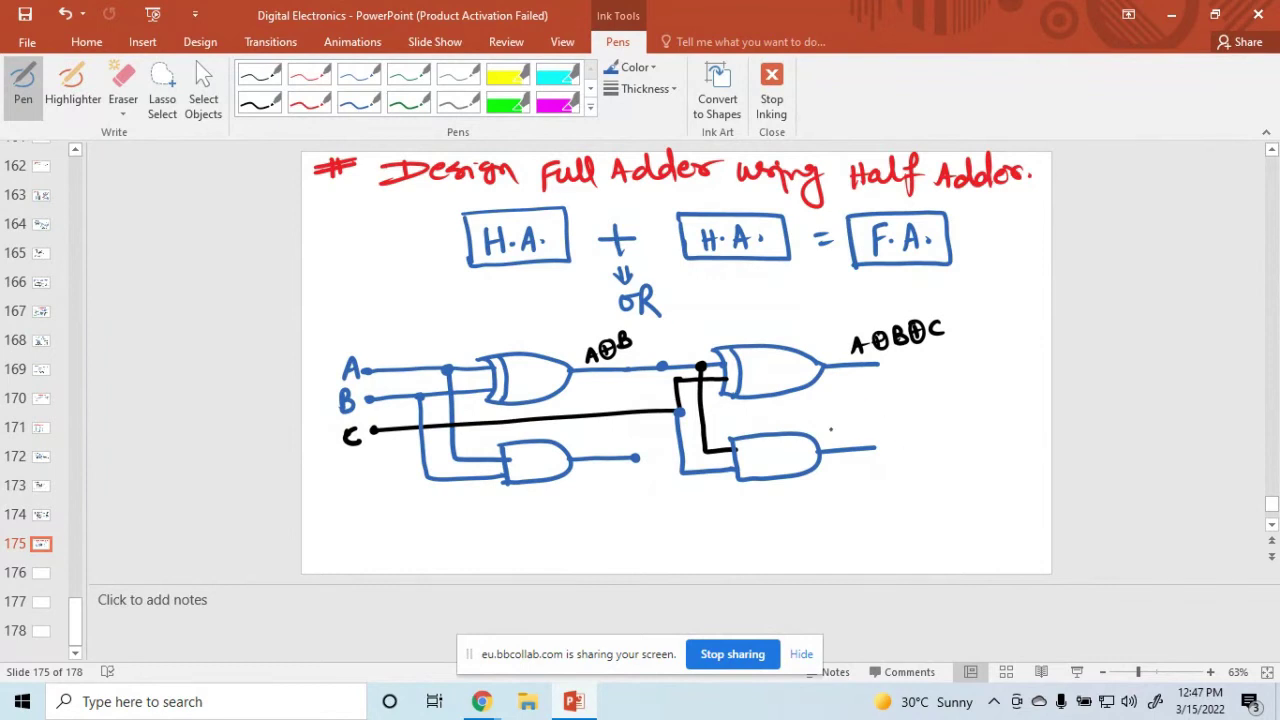
- Draw the OR gate, feed both AND outputs into it, and end the sum line with a dot
drag(914, 470, 921, 526)
drag(914, 472, 984, 493)
drag(920, 527, 988, 498)
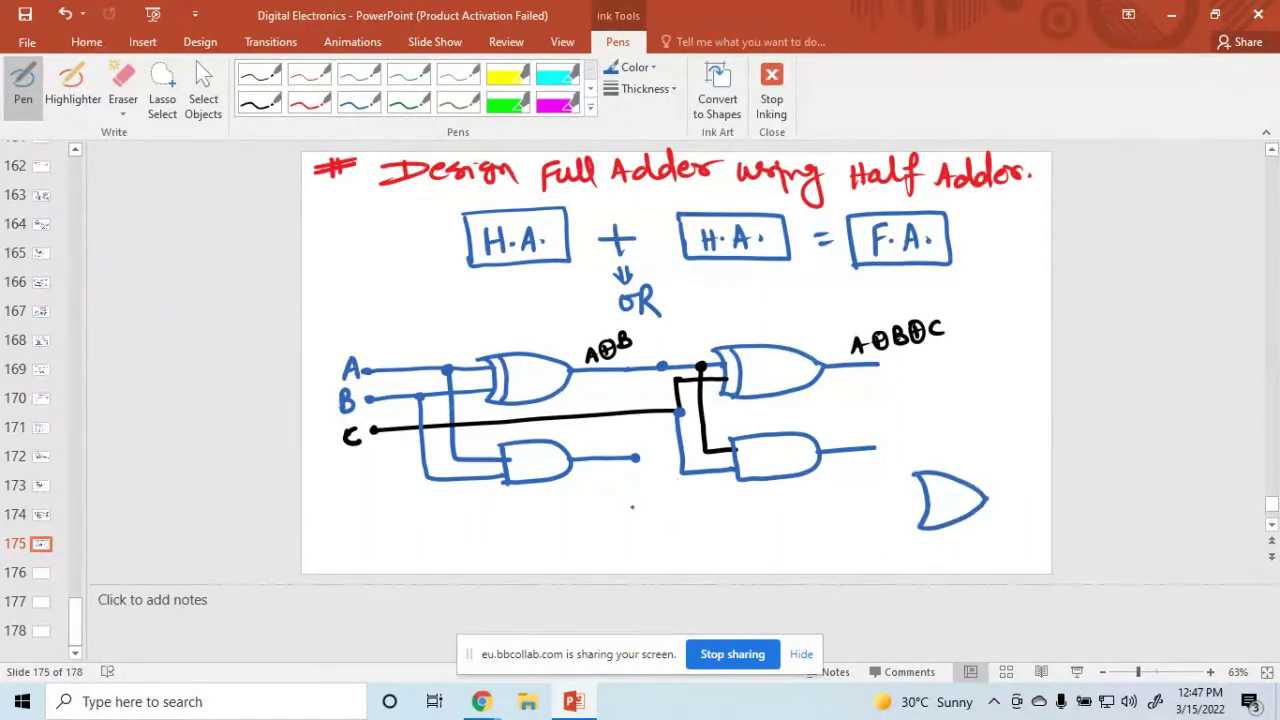
mouse_move(636, 458)
mouse_down()
mouse_move(644, 522)
mouse_move(925, 512)
mouse_up()
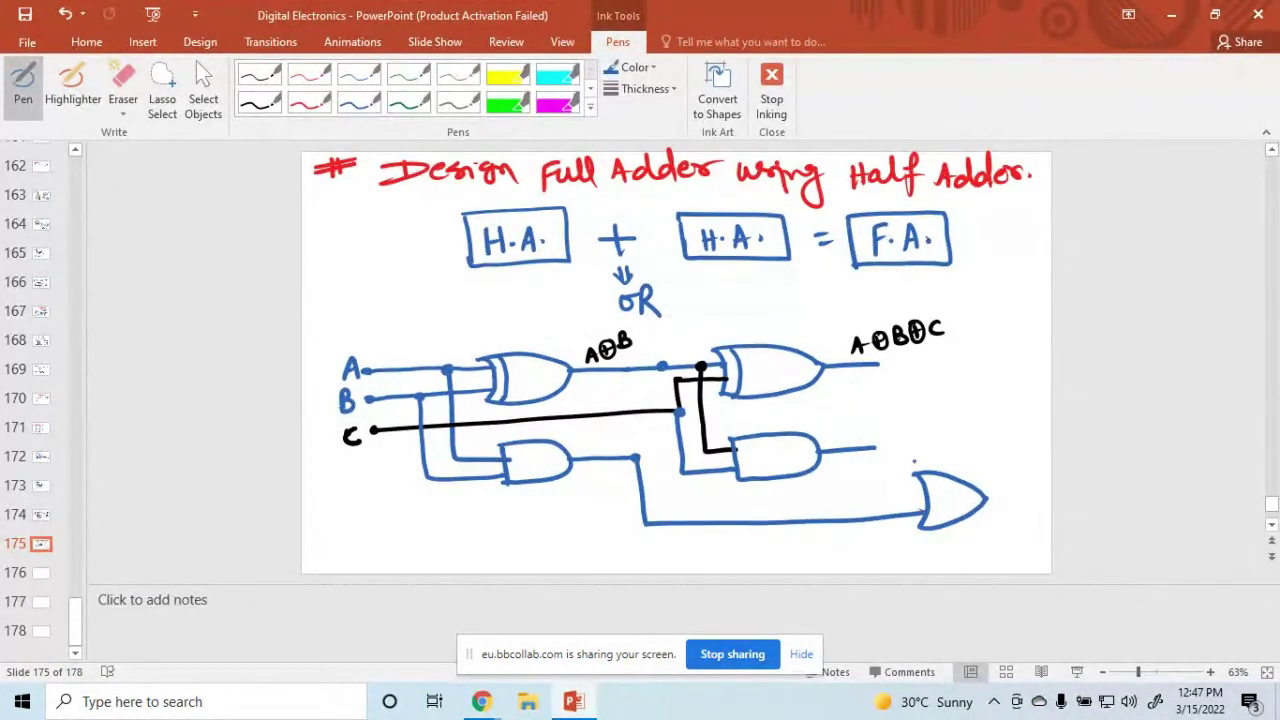
mouse_move(876, 450)
mouse_down()
mouse_move(879, 484)
mouse_move(1018, 497)
mouse_up()
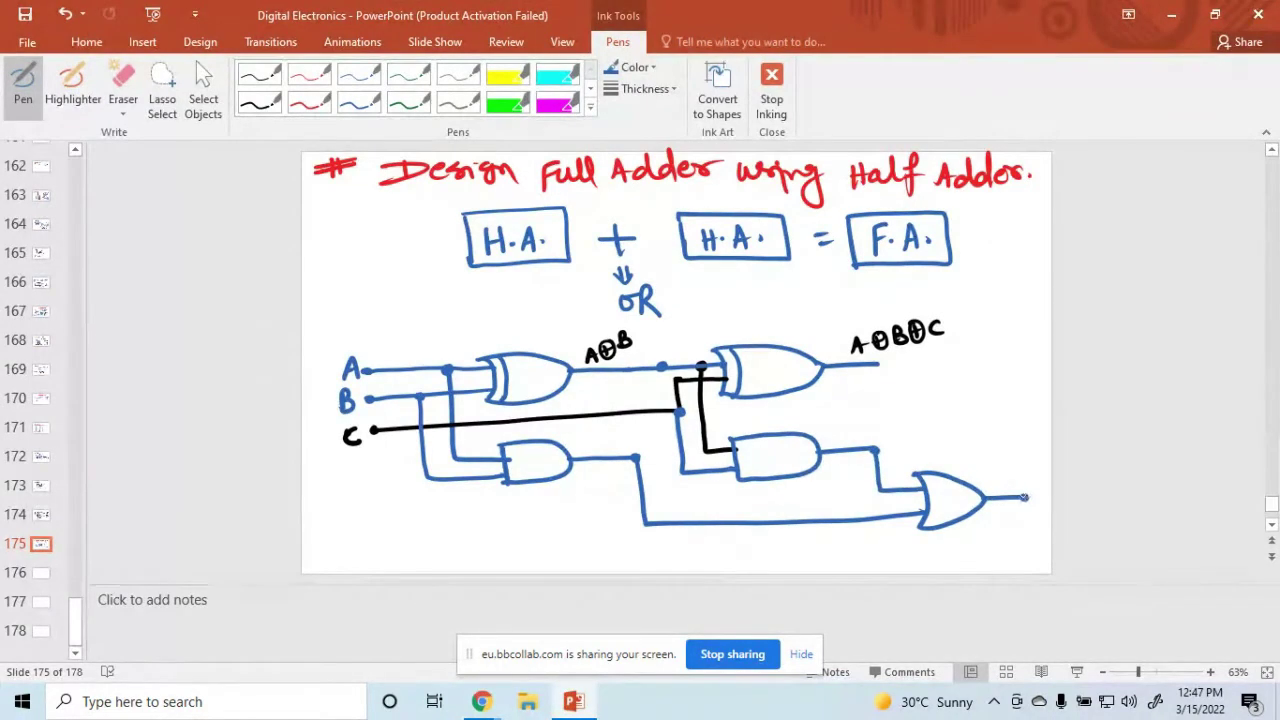
drag(878, 365, 900, 364)
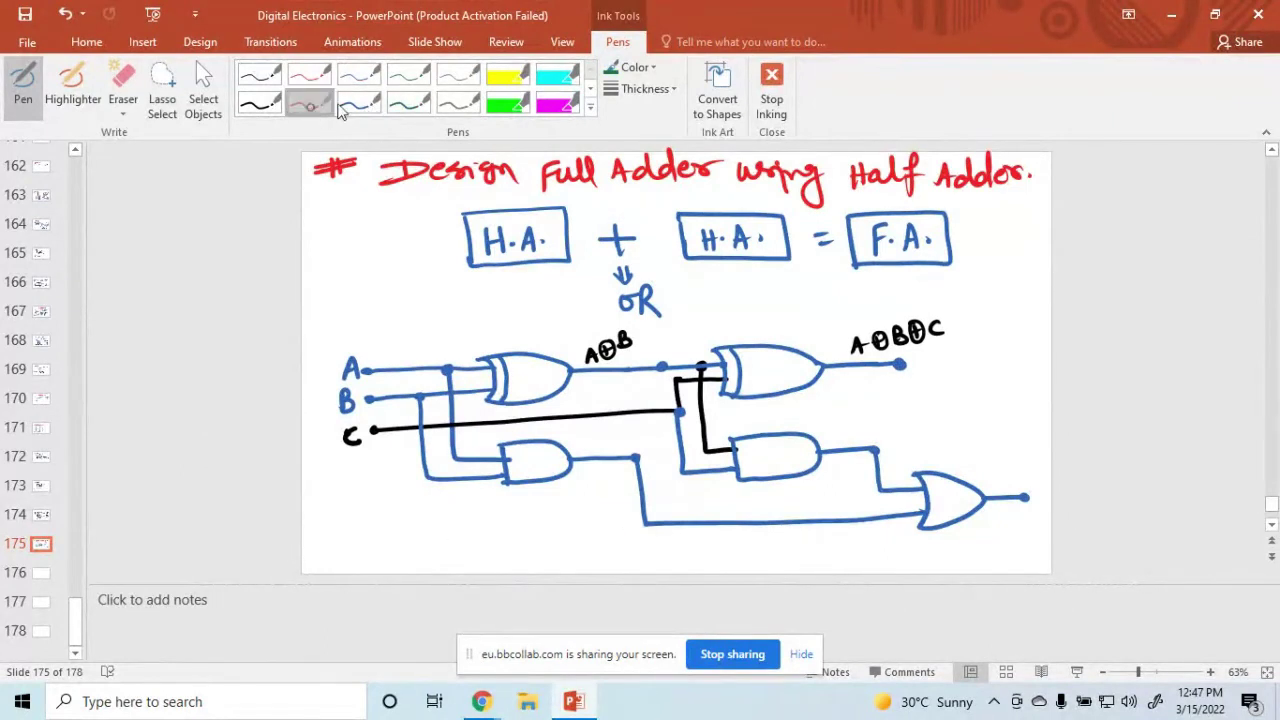
- With black ink at 4½ pt, label the first AND output AB
click(266, 108)
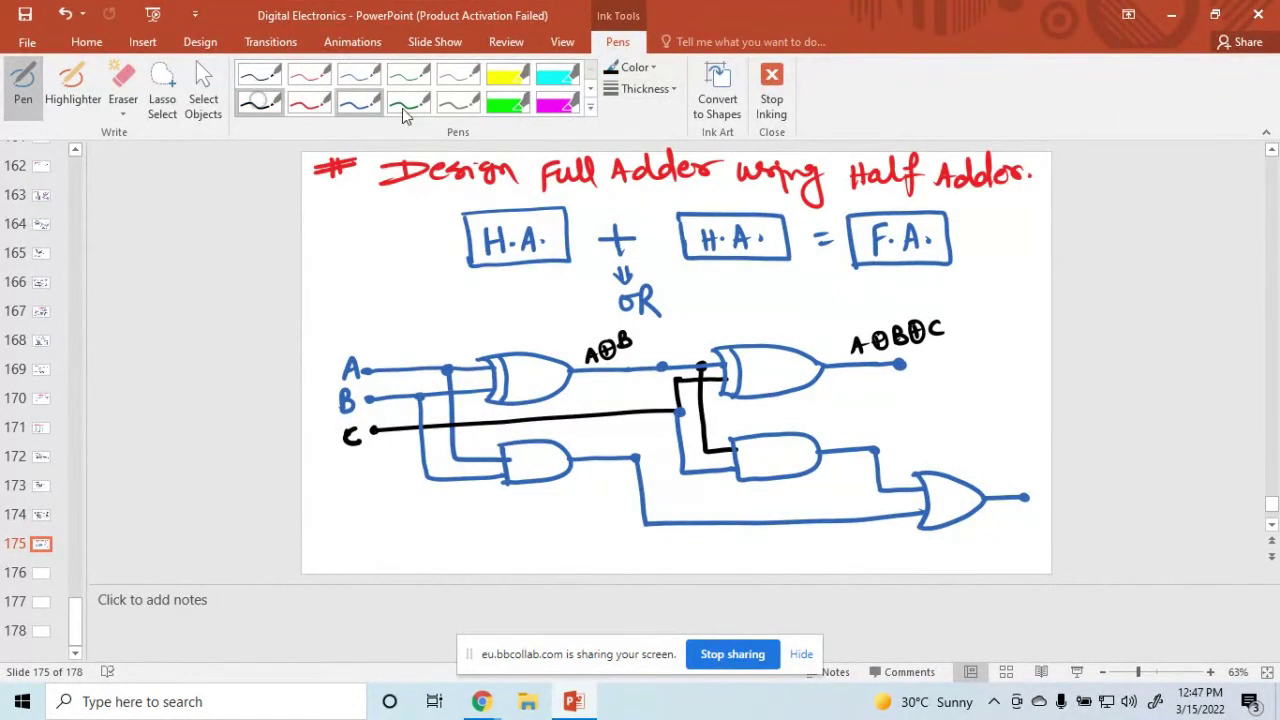
click(645, 89)
click(672, 258)
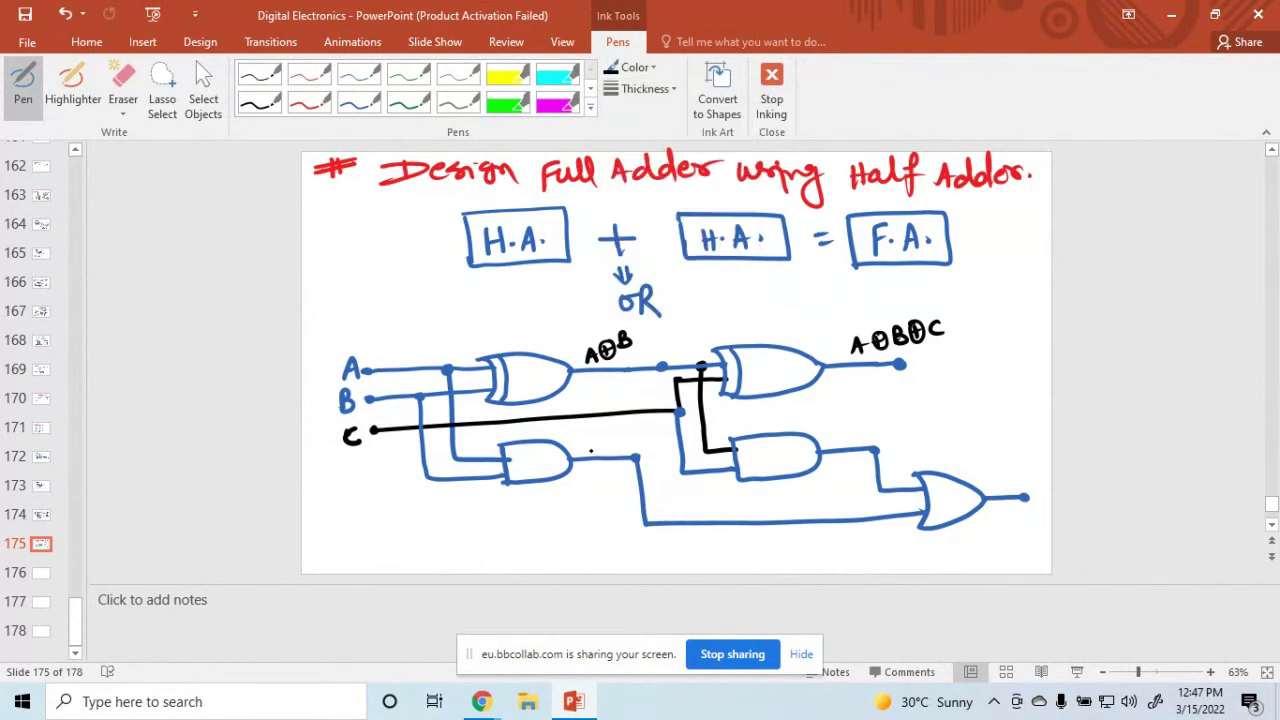
mouse_move(592, 454)
mouse_down()
mouse_move(608, 436)
mouse_move(624, 450)
mouse_up()
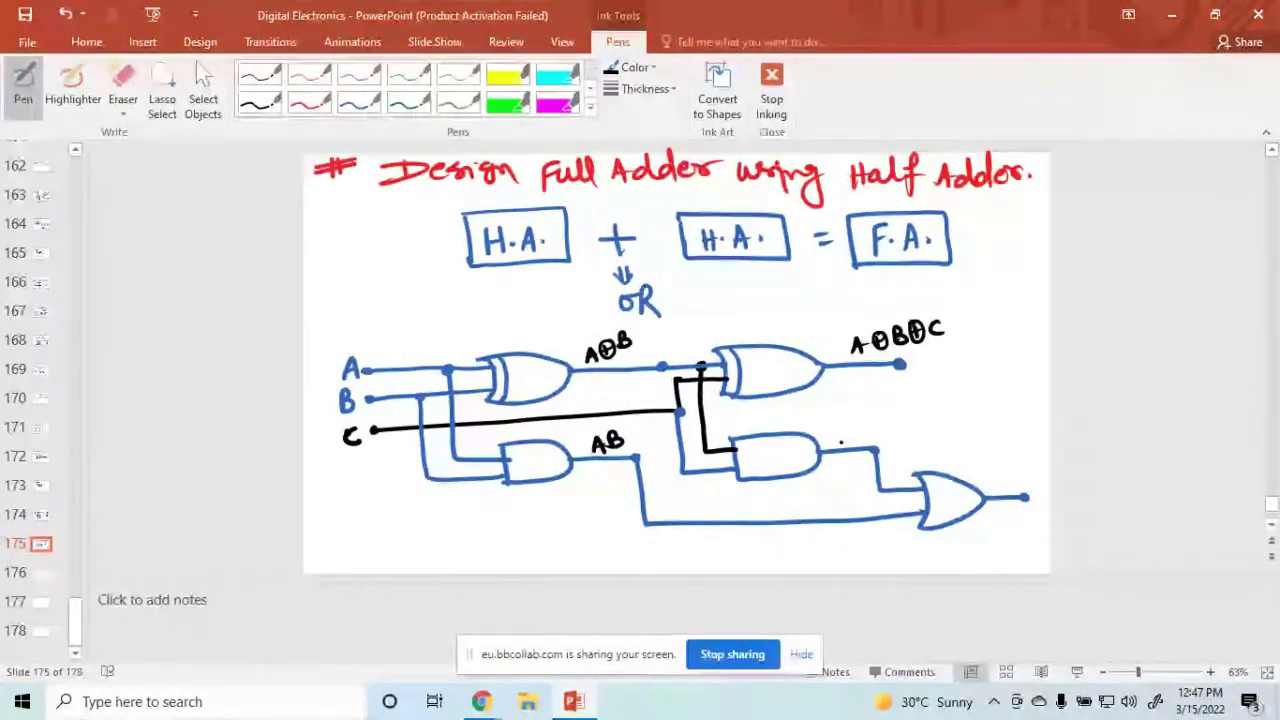
click(701, 366)
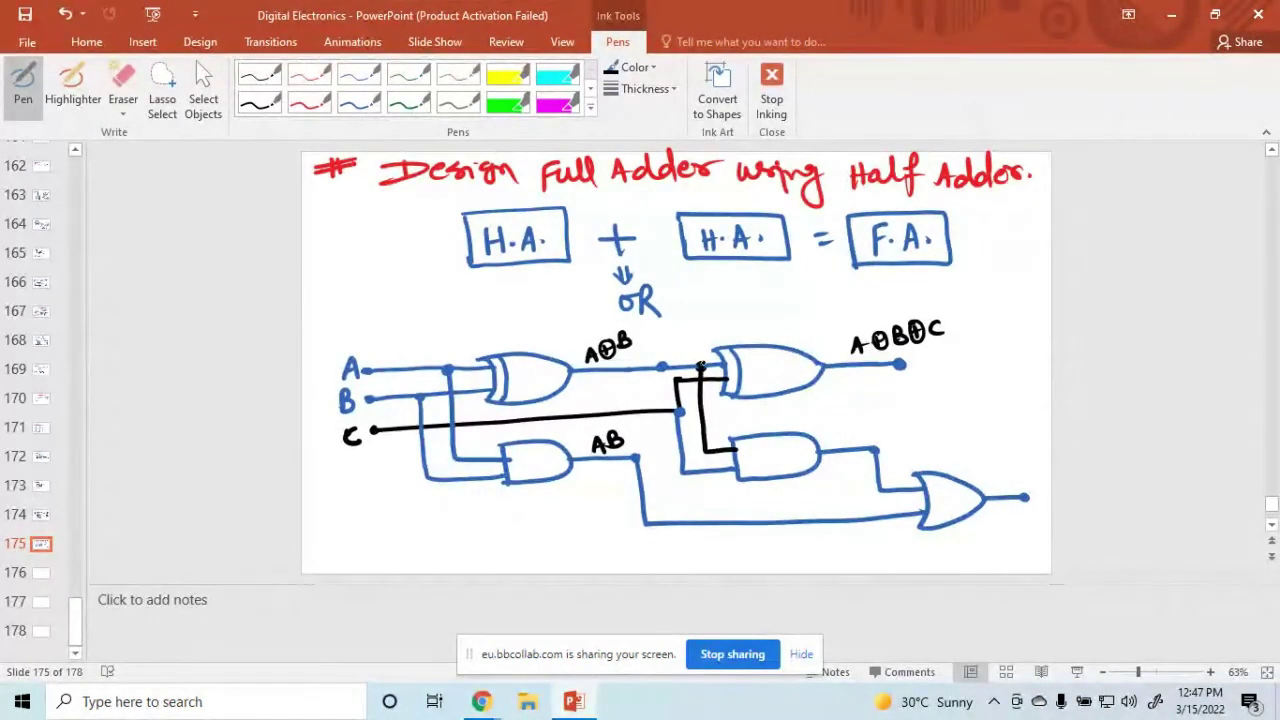
- Label the second AND output (A⊕B)C and write the carry =AB+(A⊕B)C
mouse_move(830, 438)
mouse_down()
mouse_move(848, 420)
mouse_move(878, 434)
mouse_move(824, 440)
mouse_up()
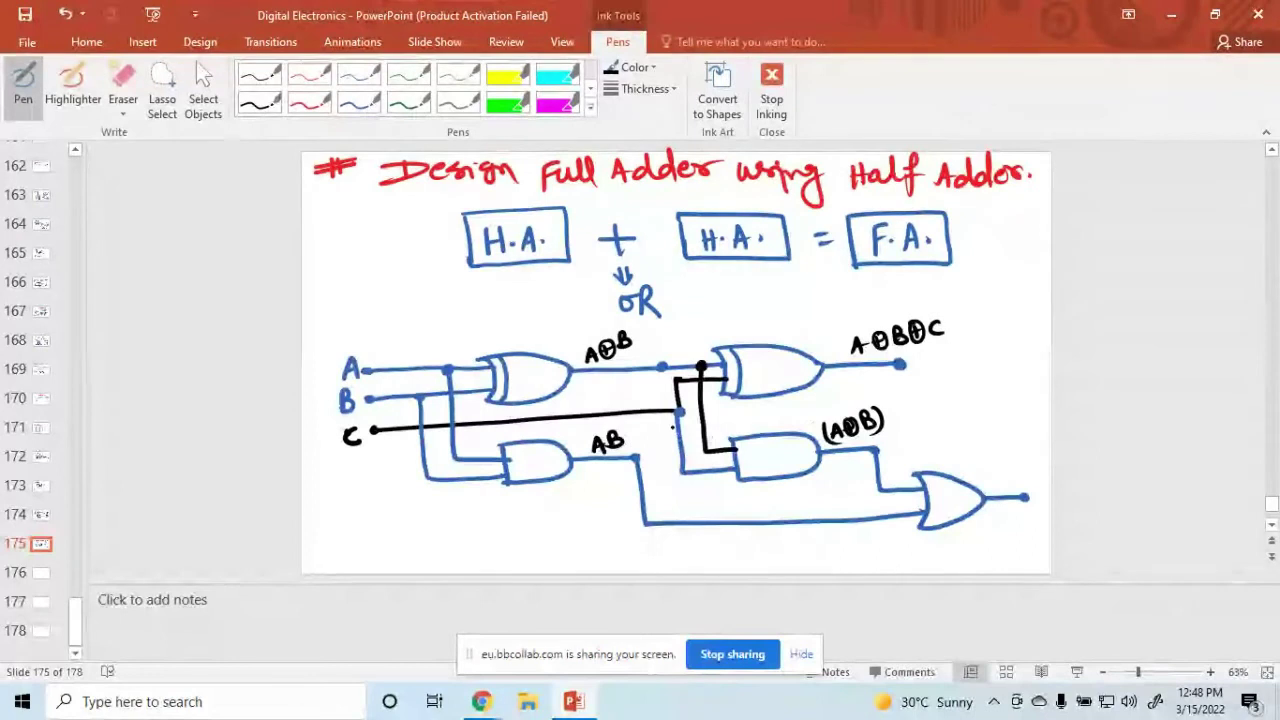
drag(900, 405, 897, 420)
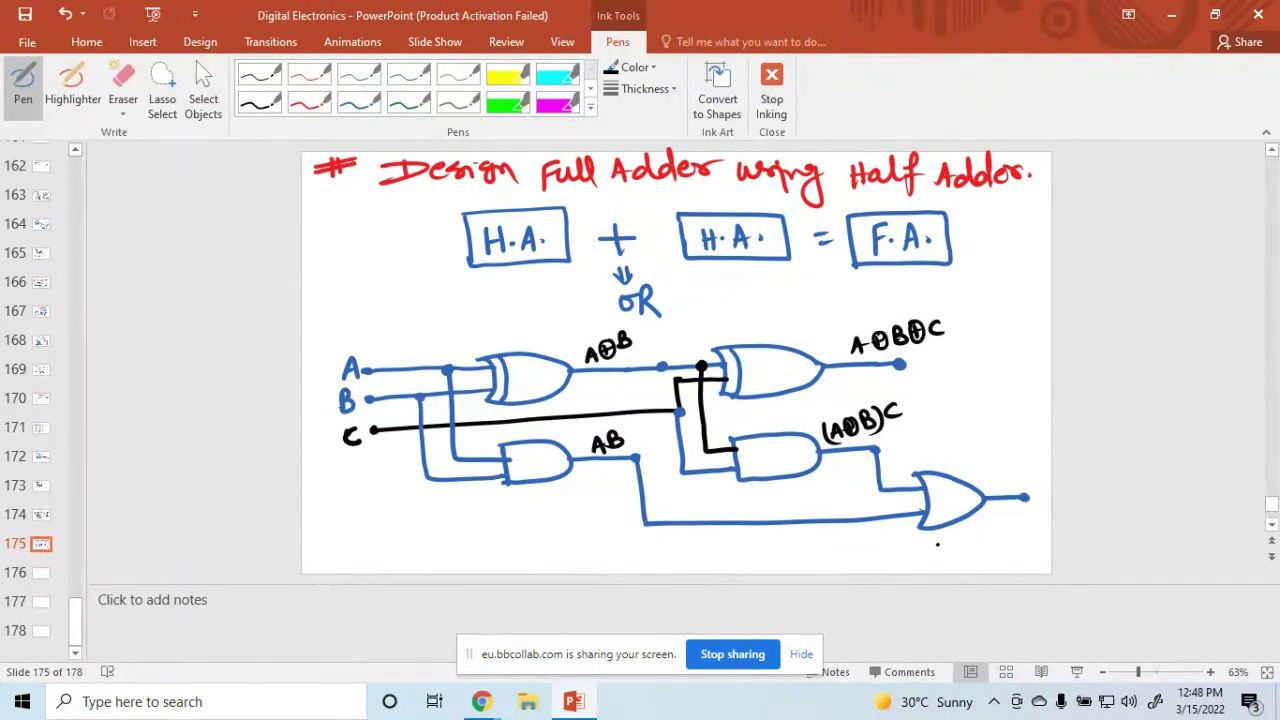
mouse_move(952, 550)
mouse_down()
mouse_move(958, 536)
mouse_move(964, 550)
mouse_move(999, 546)
mouse_up()
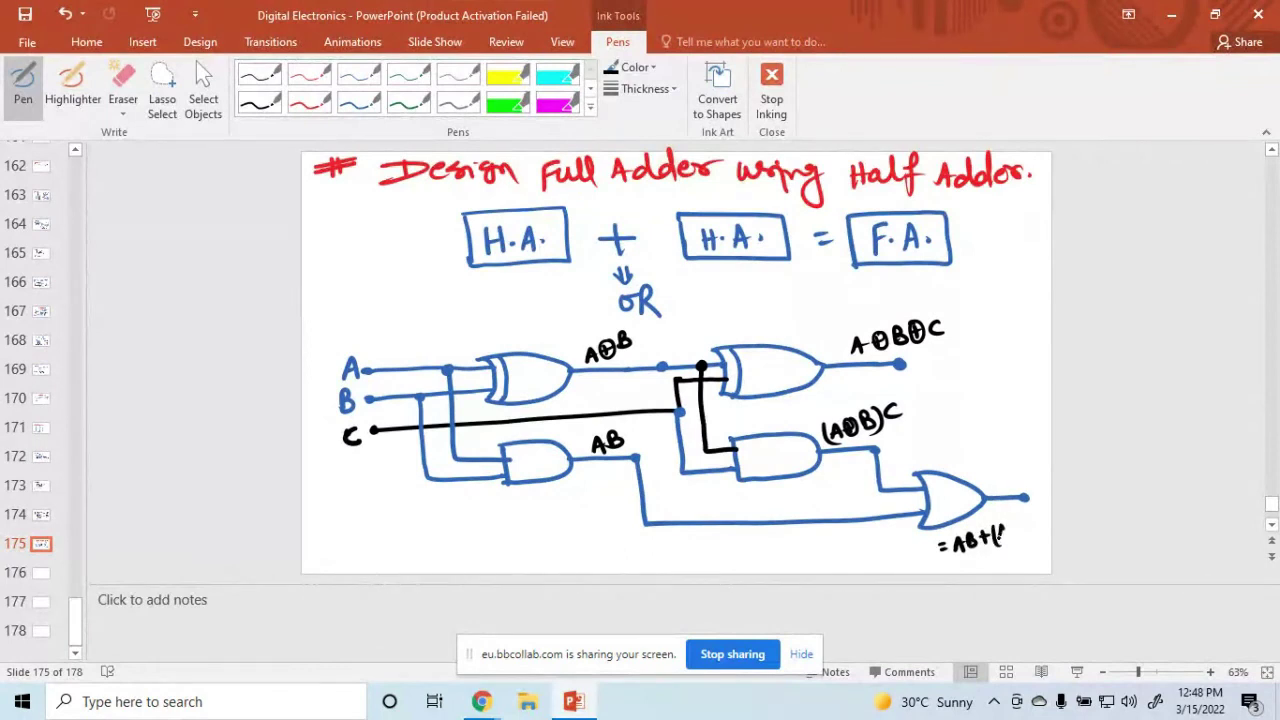
mouse_move(1012, 524)
mouse_down()
mouse_move(1030, 522)
mouse_move(1030, 540)
mouse_up()
mouse_move(1036, 514)
mouse_down()
mouse_move(1040, 540)
mouse_move(1052, 532)
mouse_up()
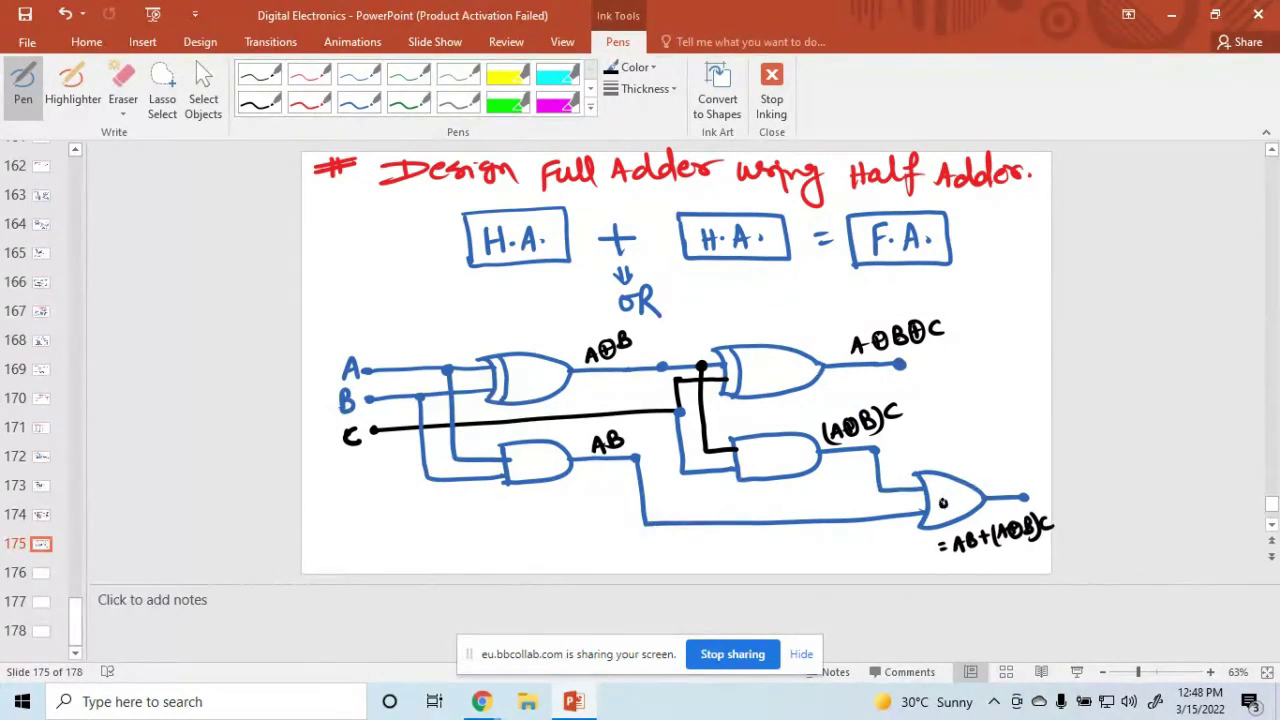
- Write OR inside the final gate and AND inside the first AND gate
drag(948, 504, 941, 500)
drag(956, 492, 970, 514)
mouse_move(518, 466)
mouse_down()
mouse_move(544, 452)
mouse_move(545, 463)
mouse_up()
- Write AND in the second AND gate and Ex-OR in both XOR gates
mouse_move(754, 463)
mouse_down()
mouse_move(764, 448)
mouse_move(796, 452)
mouse_up()
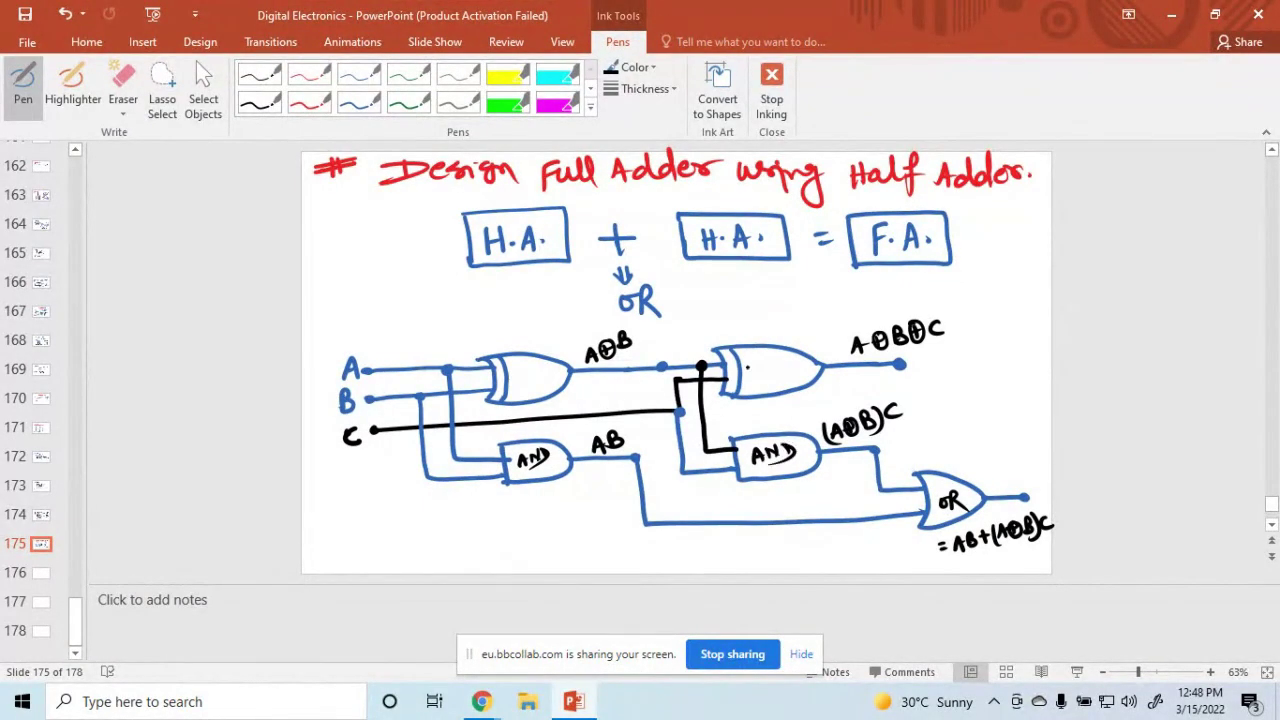
mouse_move(756, 370)
mouse_down()
mouse_move(758, 390)
mouse_move(772, 386)
mouse_up()
mouse_move(772, 372)
mouse_down()
mouse_move(762, 386)
mouse_move(812, 376)
mouse_up()
mouse_move(520, 378)
mouse_down()
mouse_move(514, 396)
mouse_move(526, 380)
mouse_move(530, 392)
mouse_up()
mouse_move(530, 378)
mouse_down()
mouse_move(520, 392)
mouse_move(540, 382)
mouse_up()
drag(548, 368, 562, 394)
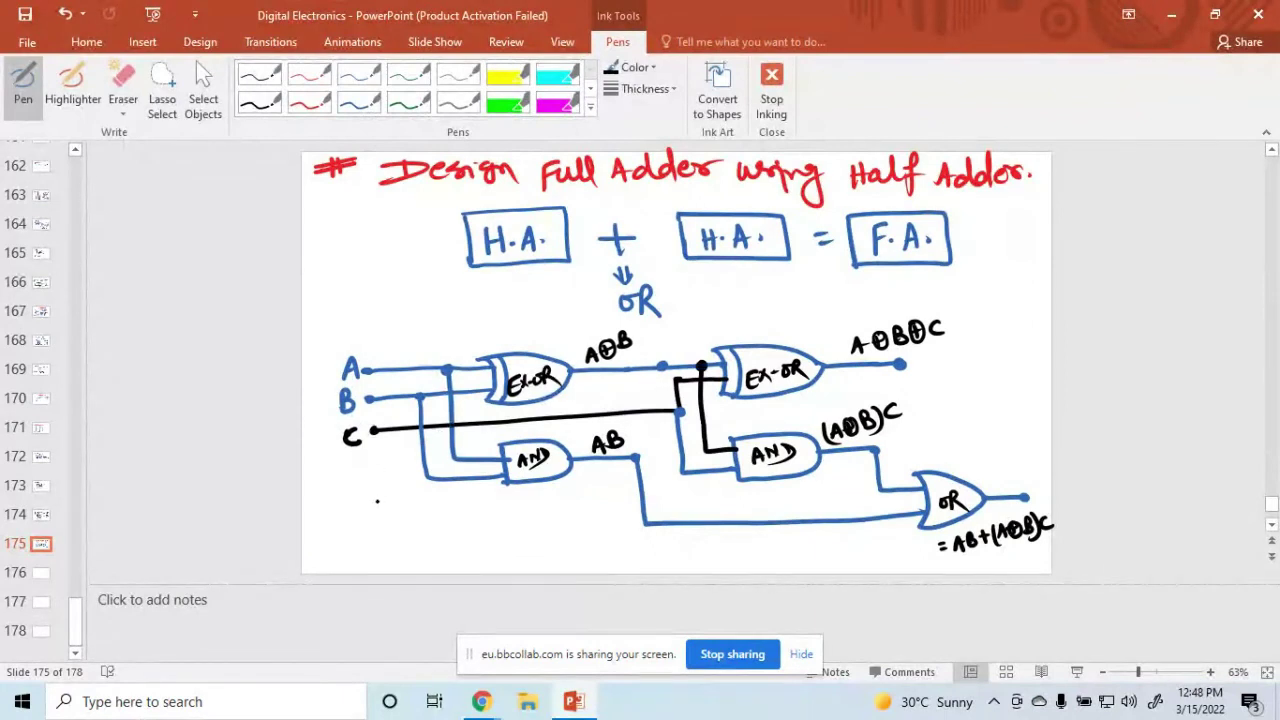
- Draw a brace under the first half adder labelled H.A
mouse_move(378, 506)
mouse_down()
mouse_move(466, 520)
mouse_move(592, 503)
mouse_up()
drag(484, 534, 485, 550)
drag(472, 543, 510, 550)
click(491, 548)
drag(499, 543, 508, 543)
click(523, 548)
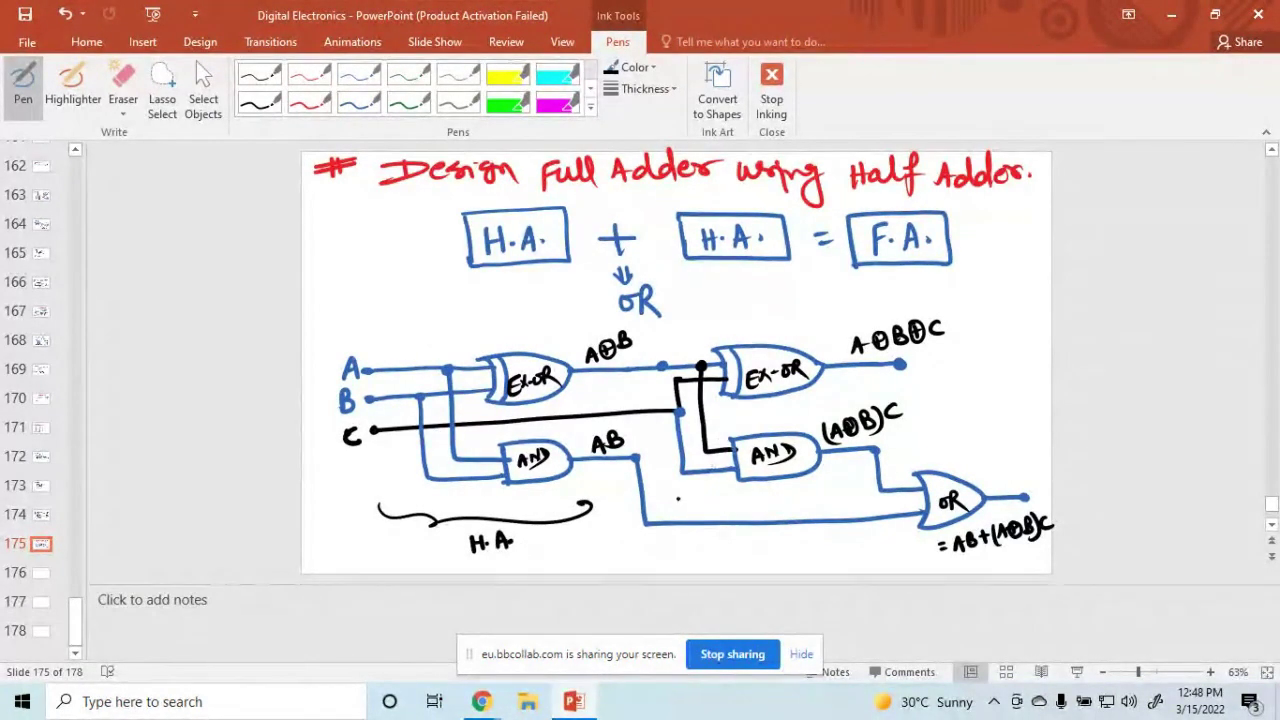
- Add an H.A. brace under the second half adder and underline the title words
drag(665, 495, 850, 485)
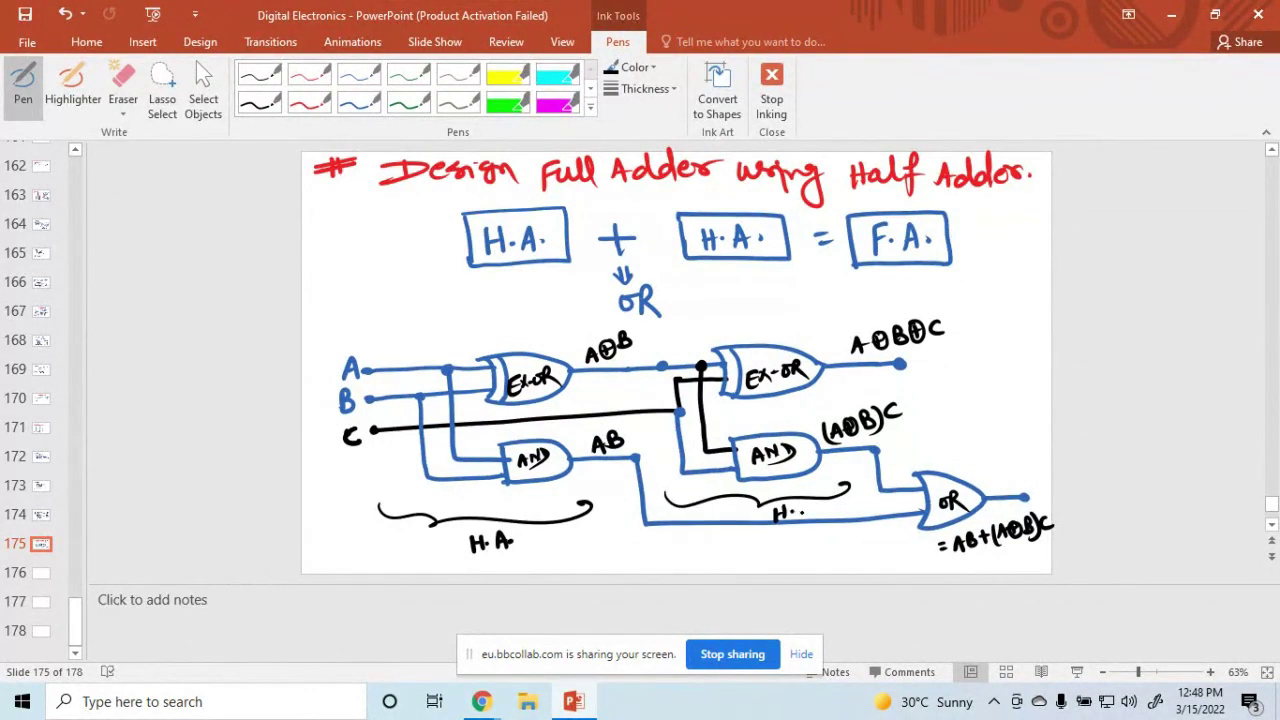
drag(800, 518, 810, 502)
click(817, 511)
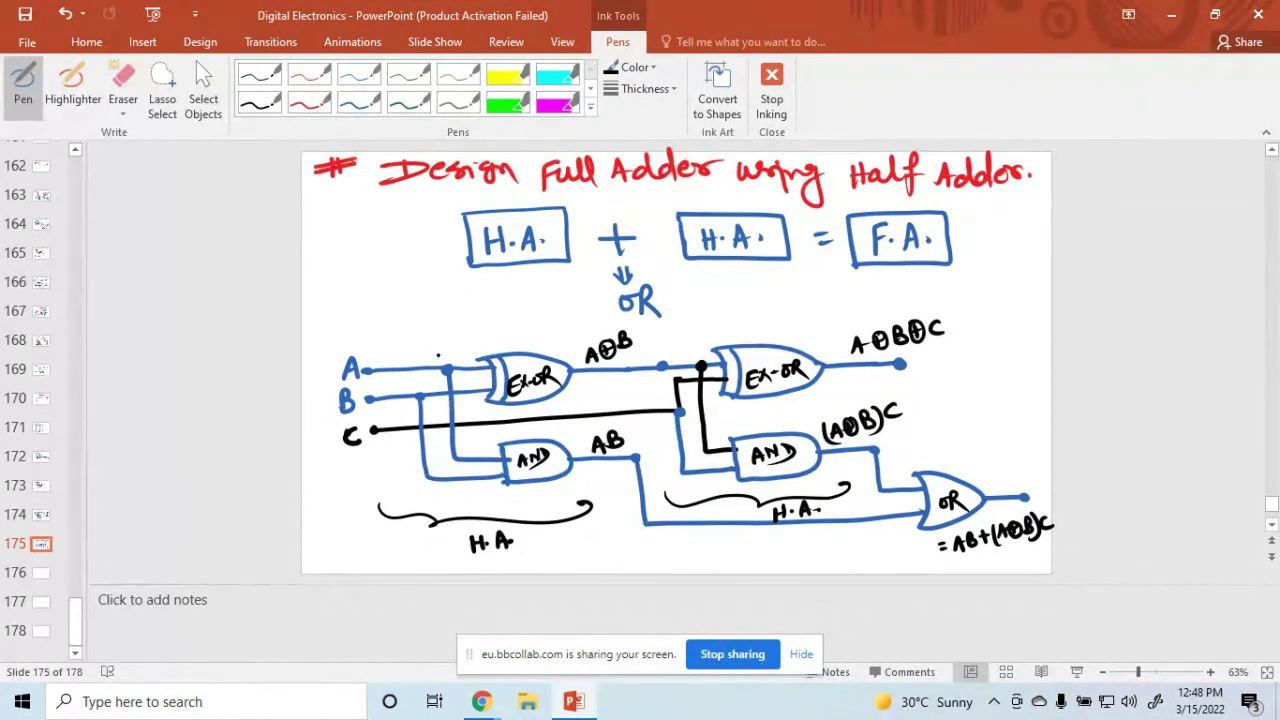
drag(541, 188, 1030, 186)
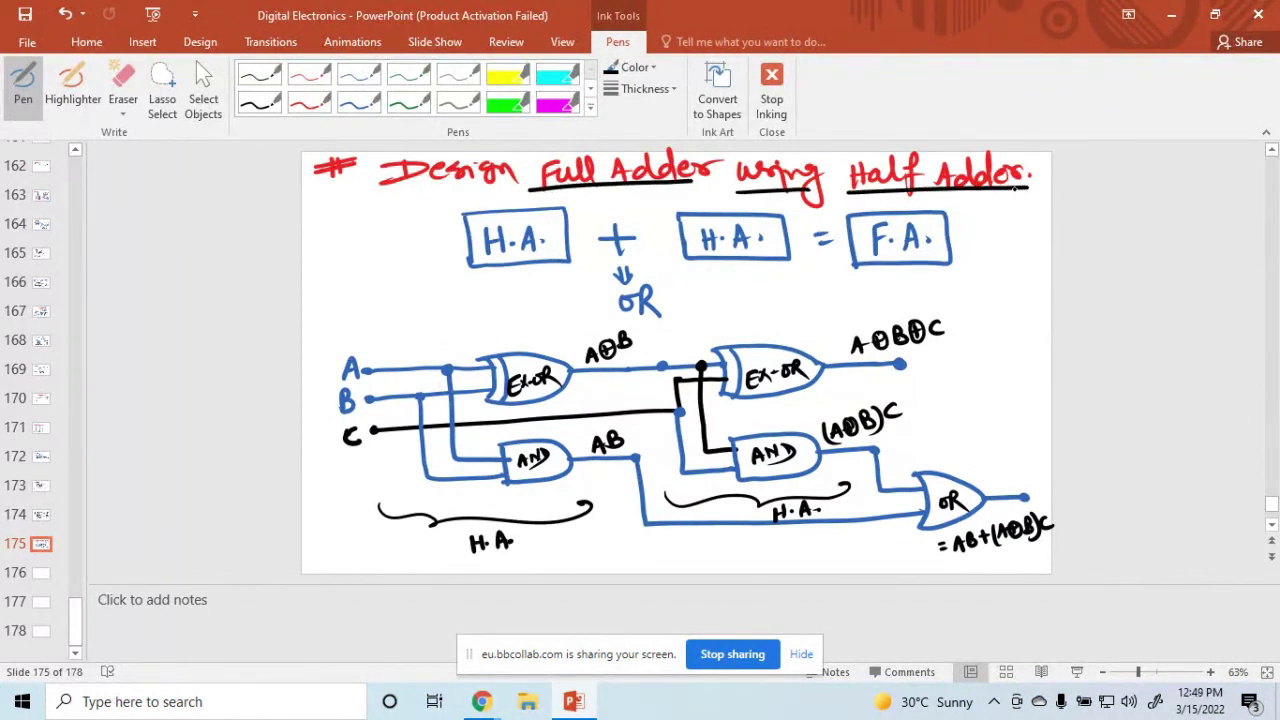